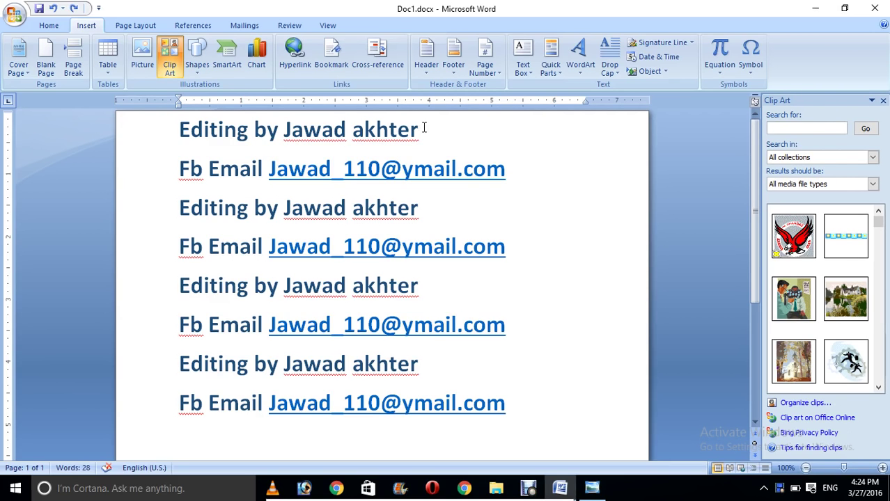
# Step: Close the Clip Art task pane so only the document is showing
pyautogui.click(883, 100)
# Step: Hyperlink the first-line name to the second .mp4 video in the 'video before update' folder
pyautogui.moveTo(454, 176); pyautogui.dragTo(434, 177)
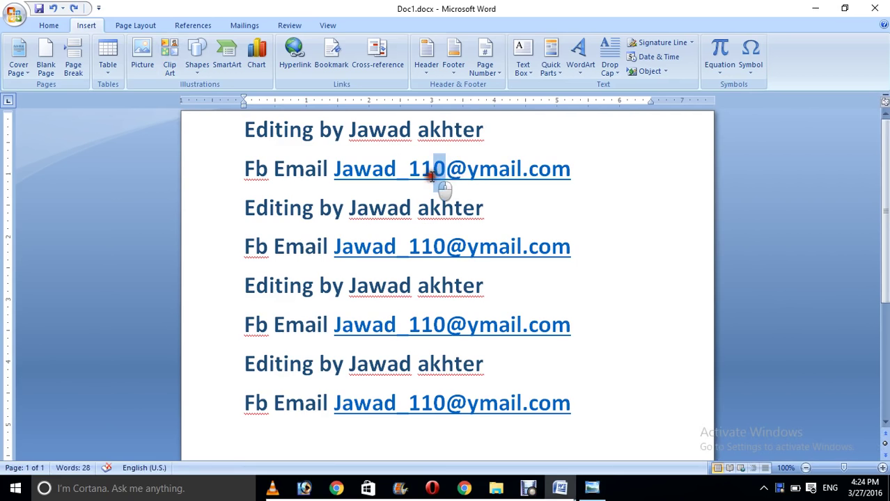
pyautogui.moveTo(485, 130); pyautogui.dragTo(349, 142)
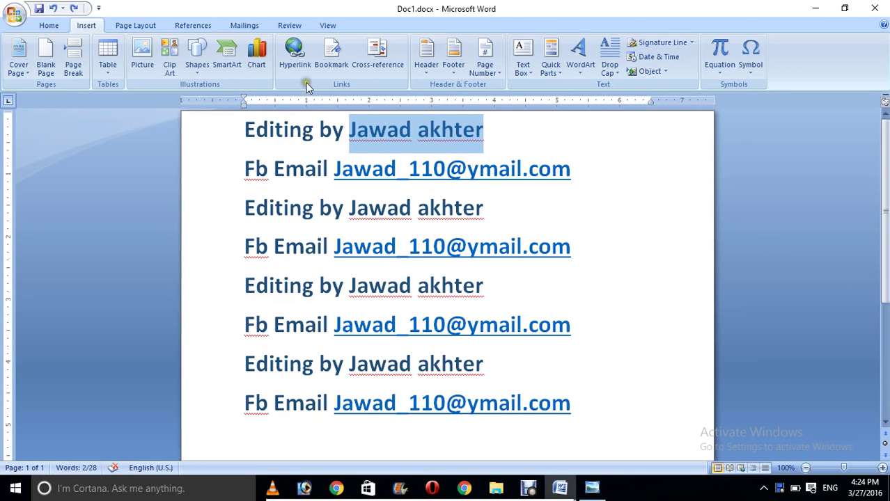
pyautogui.click(295, 62)
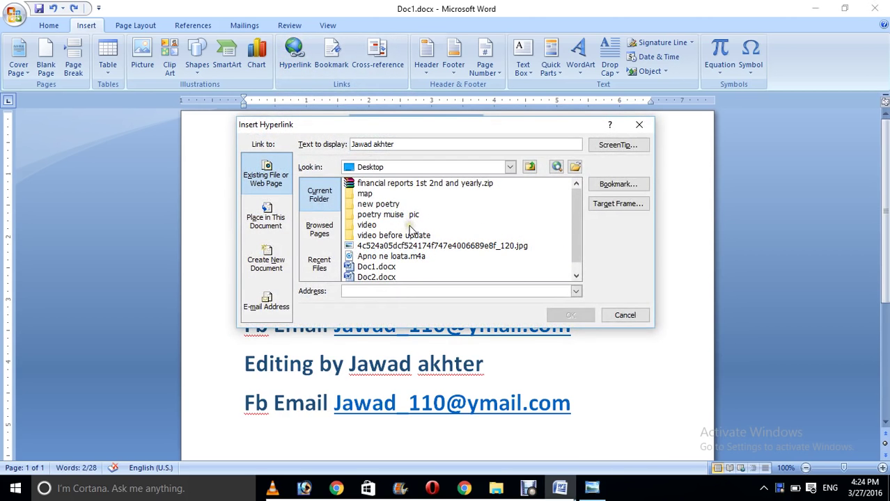
pyautogui.doubleClick(376, 236)
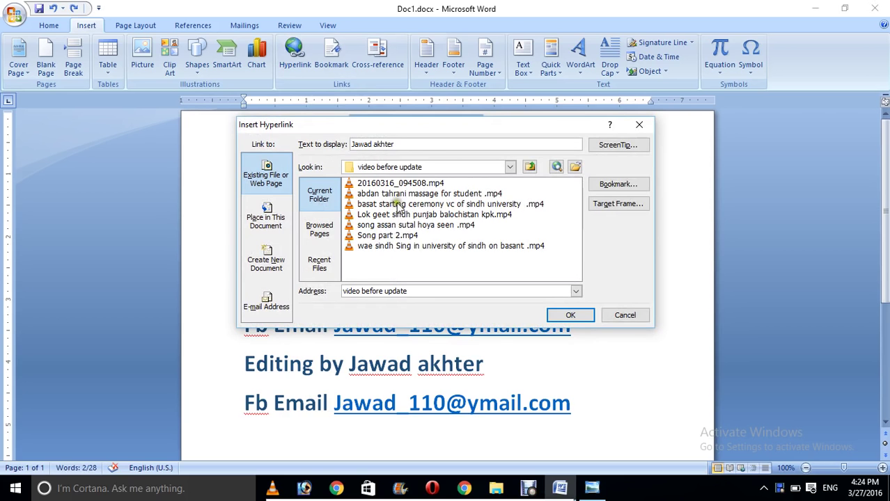
pyautogui.doubleClick(397, 195)
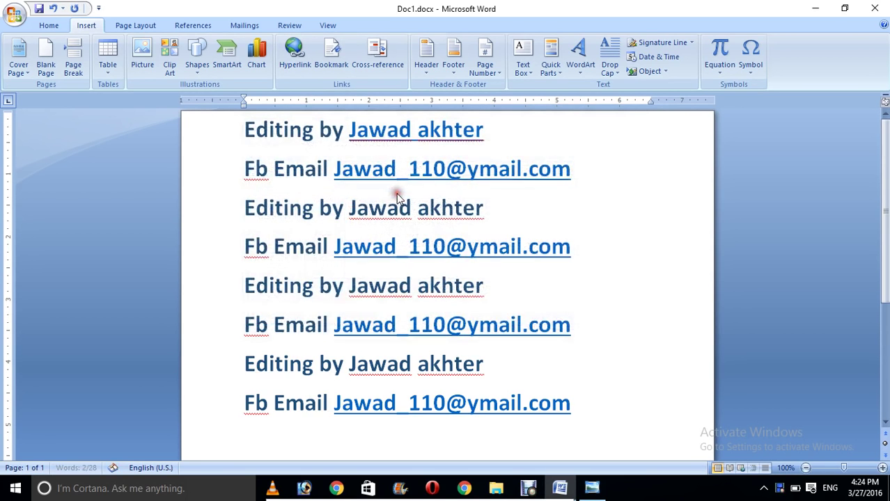
pyautogui.click(440, 131)
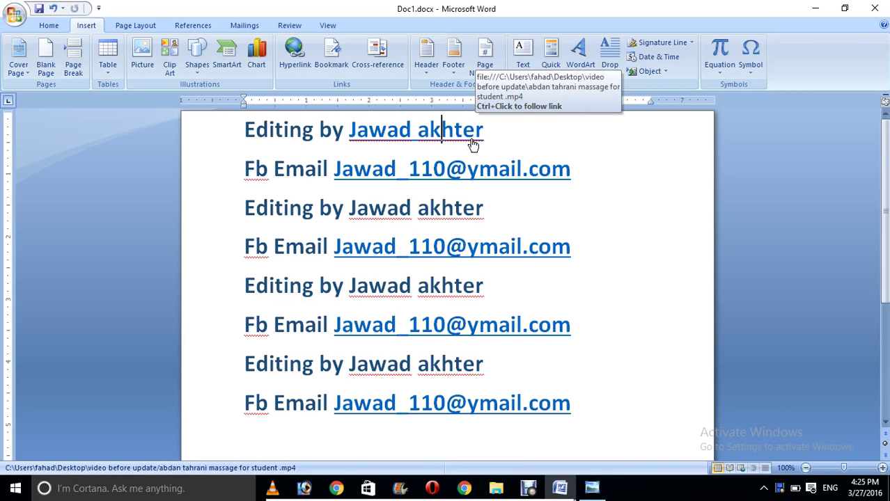
# Step: Follow the first-line link, allow the .mp4 to play in VLC, then close VLC
pyautogui.keyDown('ctrl'); pyautogui.click(473, 144); pyautogui.keyUp('ctrl')
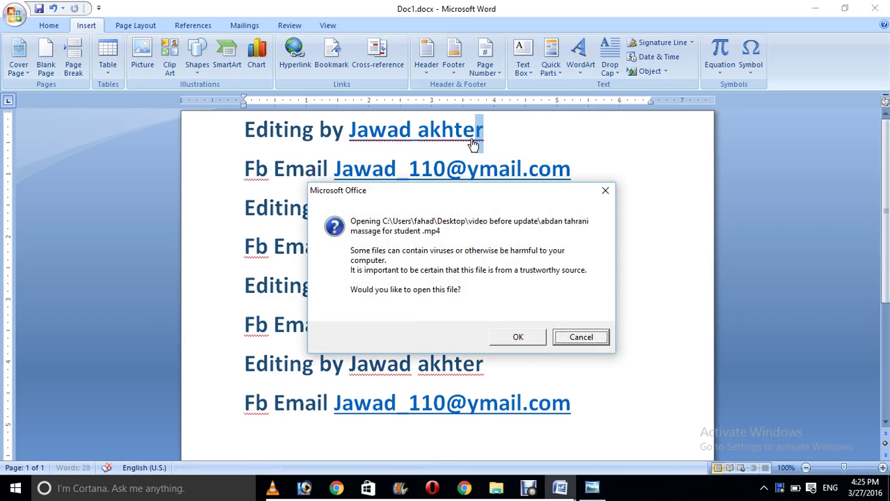
pyautogui.click(529, 337)
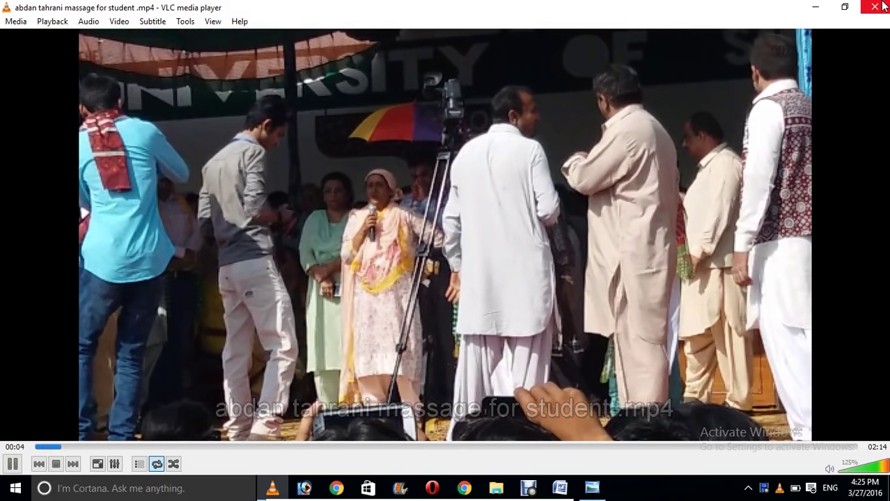
pyautogui.click(879, 6)
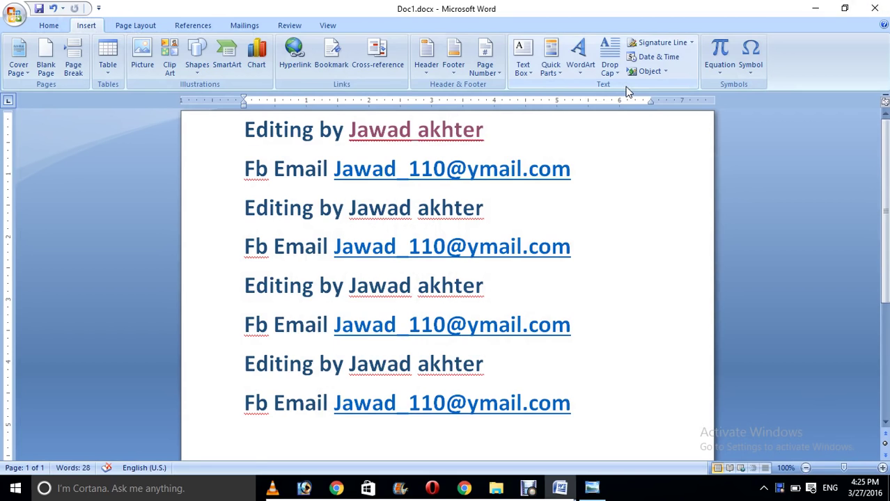
# Step: Retarget the first-line name's hyperlink from the video to Doc2.docx and follow it to open Doc2
pyautogui.moveTo(500, 147); pyautogui.dragTo(348, 134)
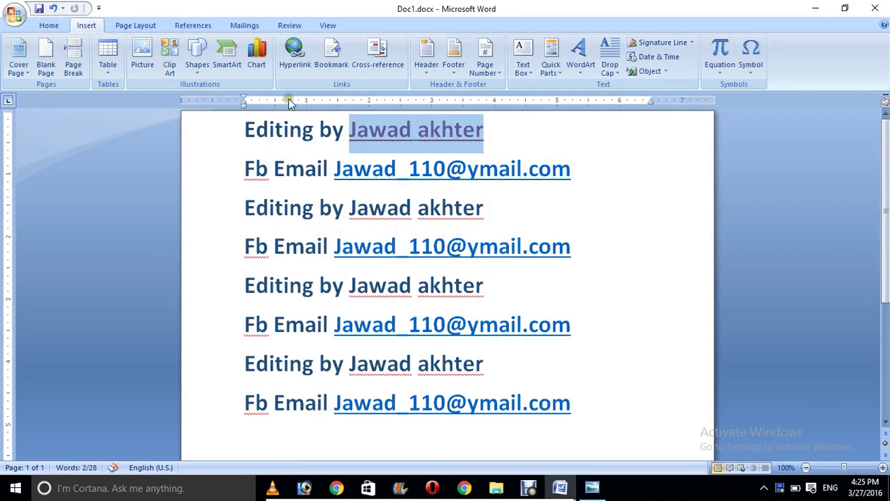
pyautogui.click(291, 61)
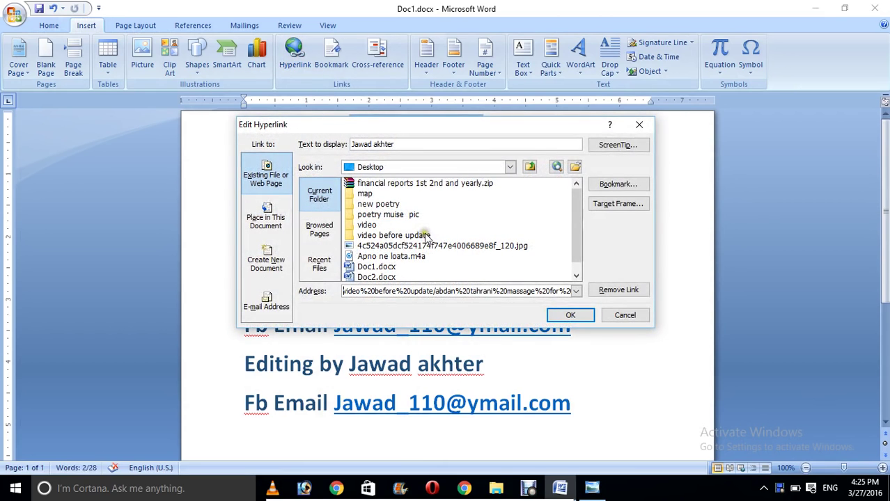
pyautogui.moveTo(578, 209); pyautogui.dragTo(589, 240)
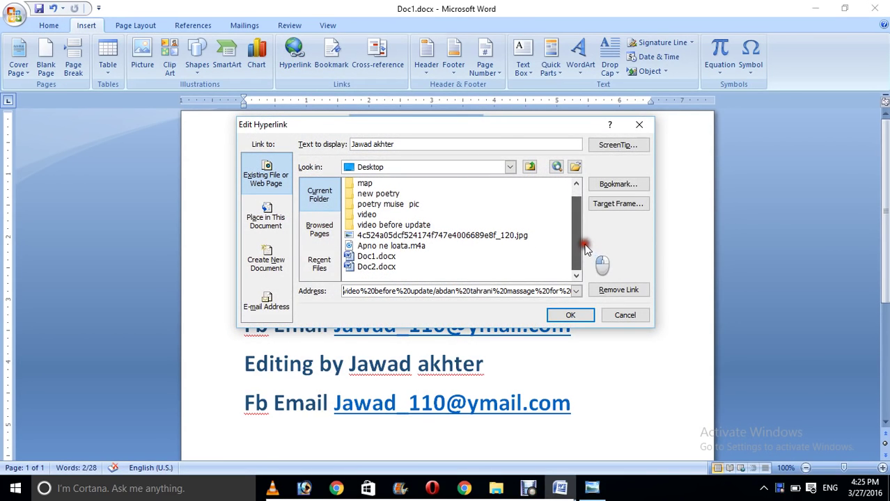
pyautogui.click(386, 269)
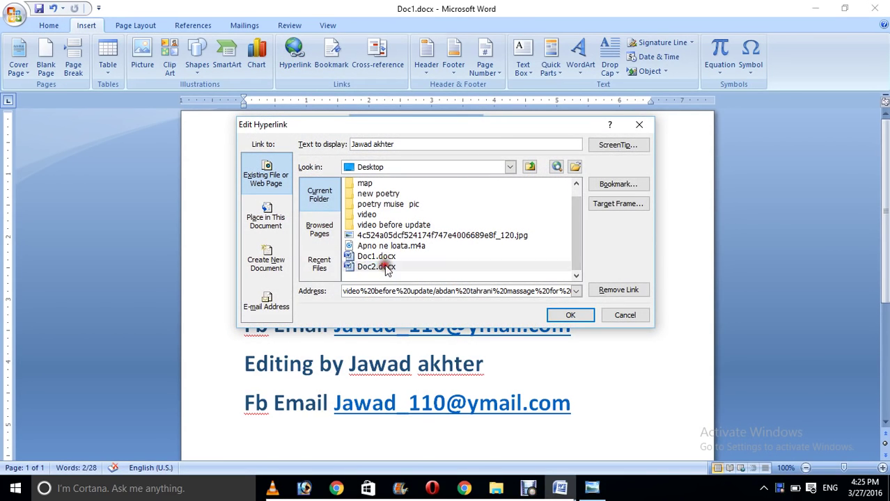
pyautogui.click(577, 317)
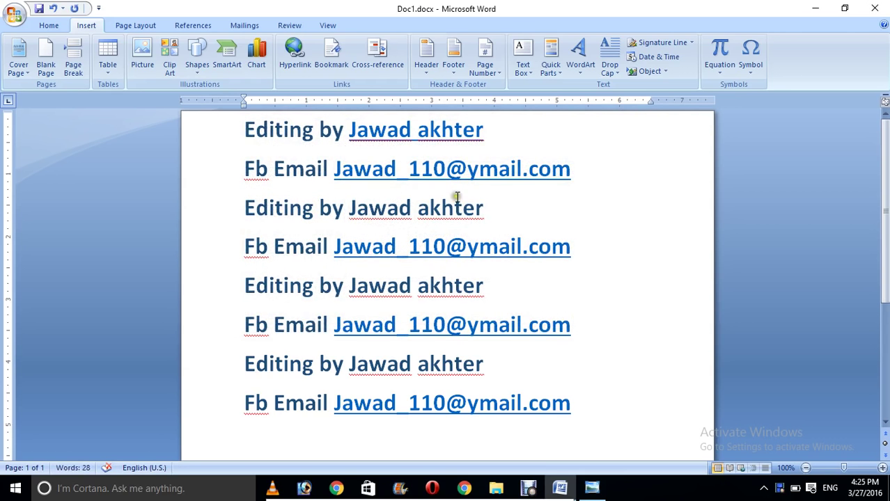
pyautogui.moveTo(449, 134)
pyautogui.keyDown('ctrl'); pyautogui.click(447, 133); pyautogui.keyUp('ctrl')
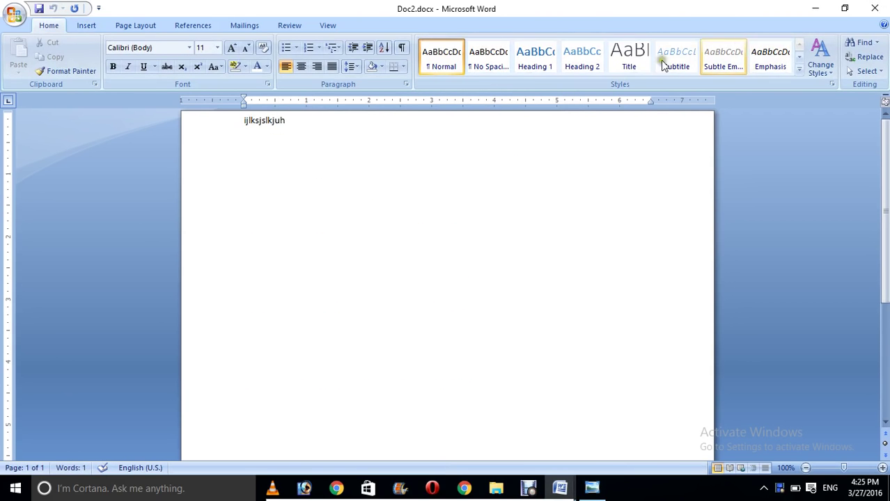
# Step: Close Doc2, then use Remove Link to strip the Doc2.docx hyperlink from the first-line name
pyautogui.click(865, 12)
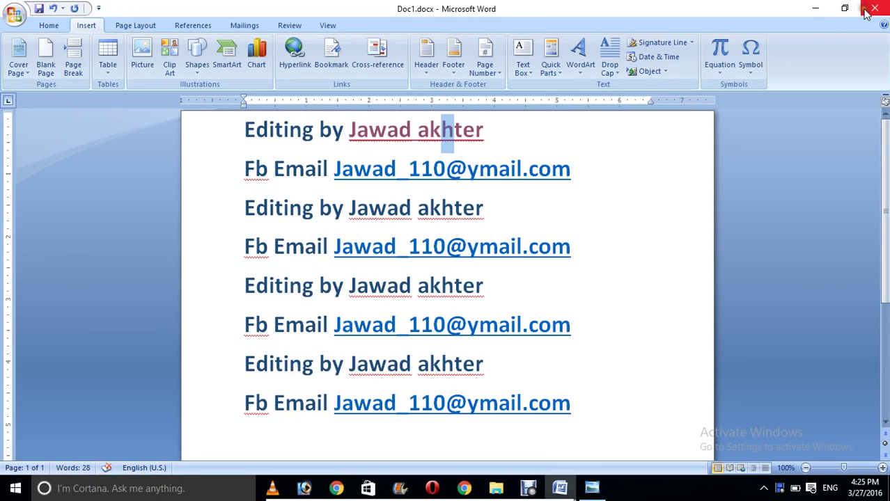
pyautogui.moveTo(483, 135); pyautogui.dragTo(351, 139)
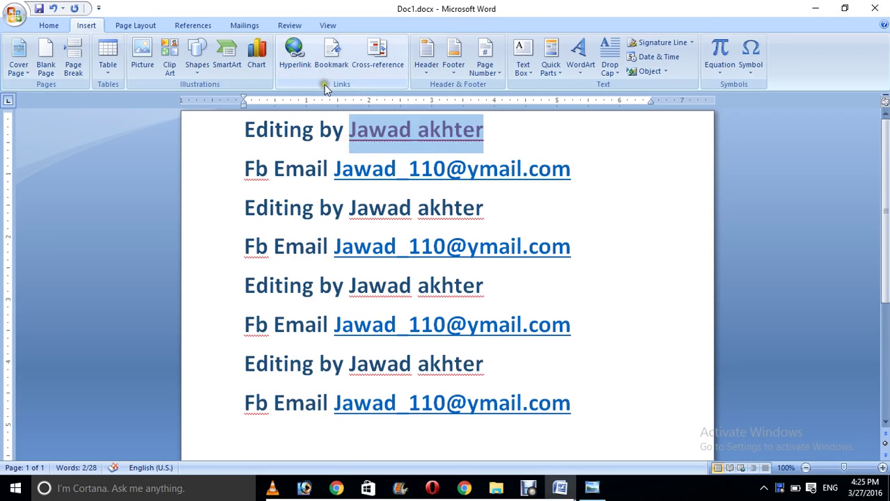
pyautogui.click(302, 67)
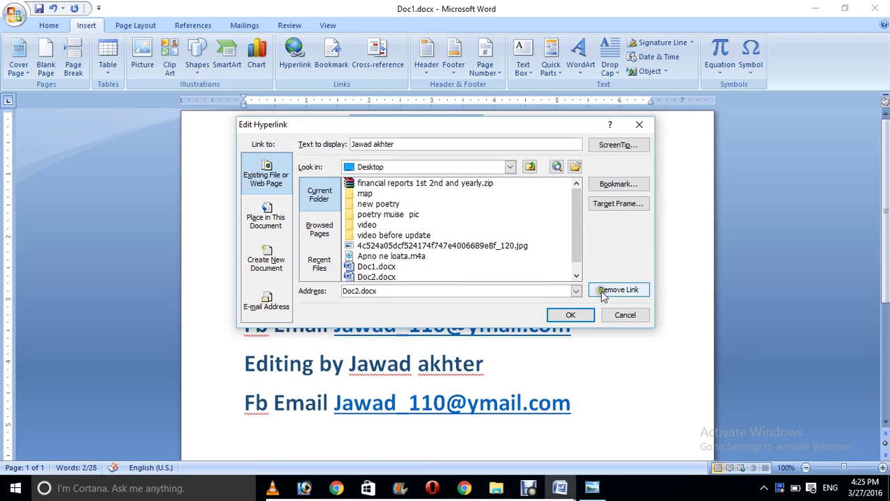
pyautogui.moveTo(395, 291); pyautogui.dragTo(345, 298)
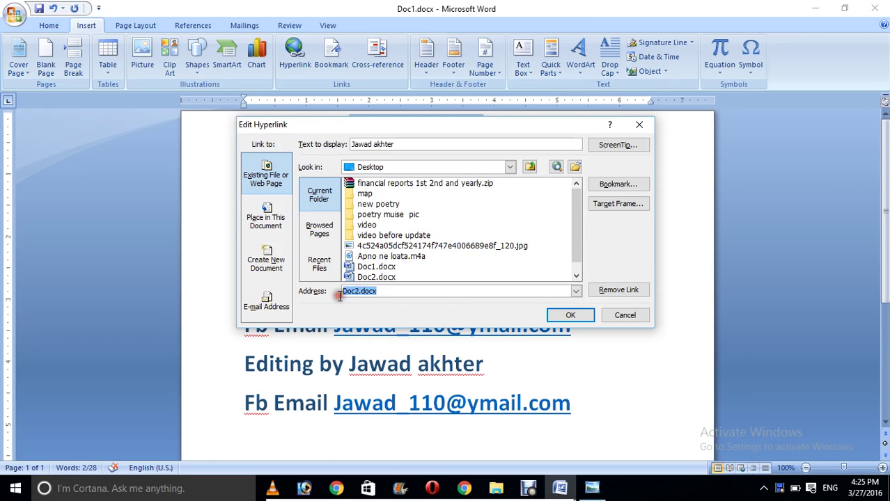
pyautogui.click(601, 291)
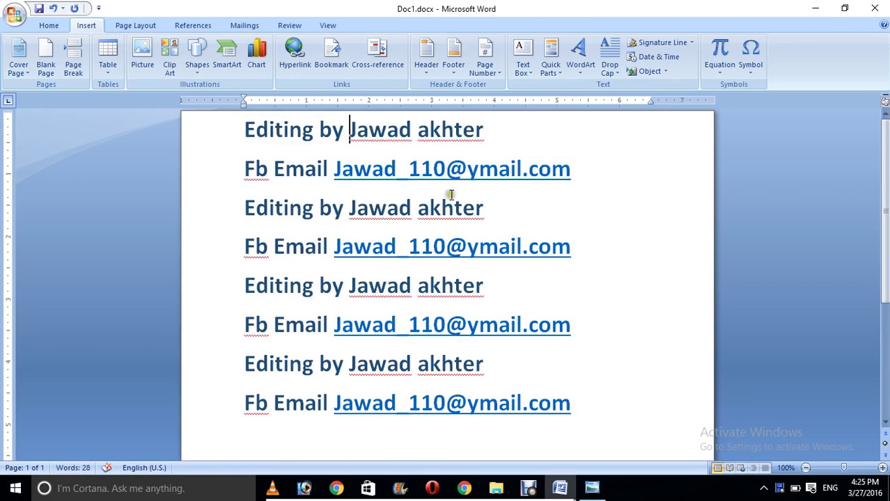
pyautogui.click(441, 130)
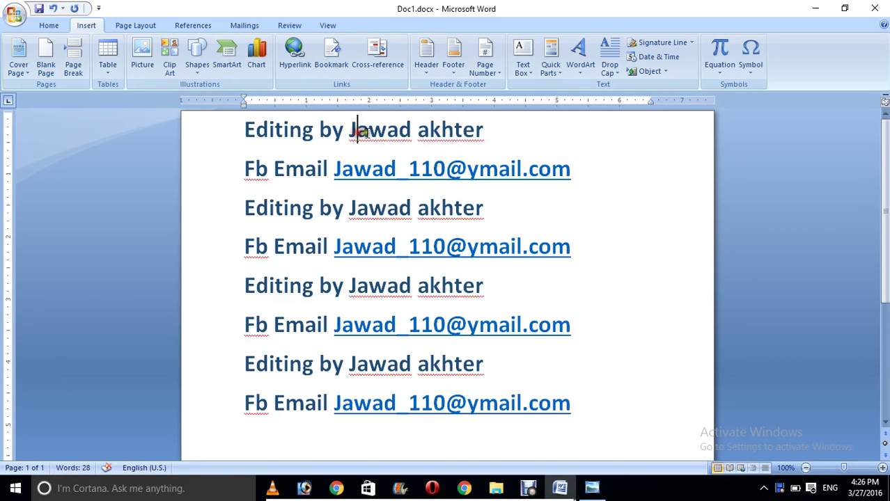
pyautogui.doubleClick(445, 131)
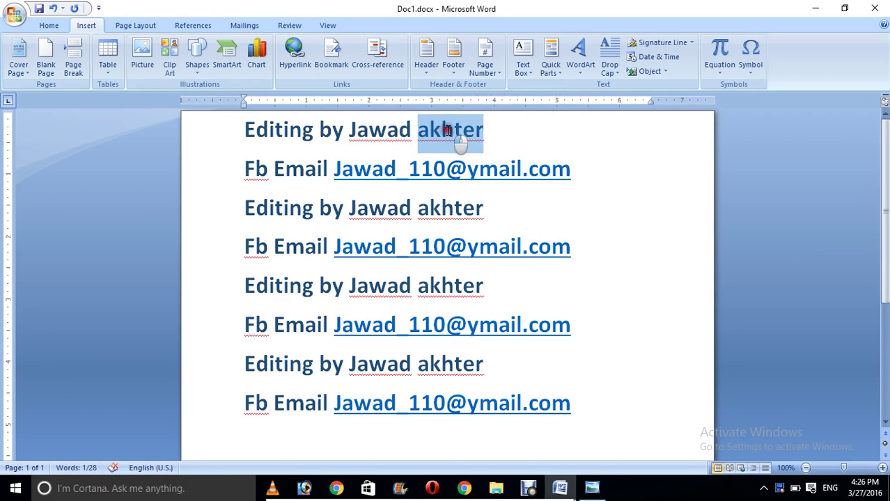
pyautogui.tripleClick(447, 131)
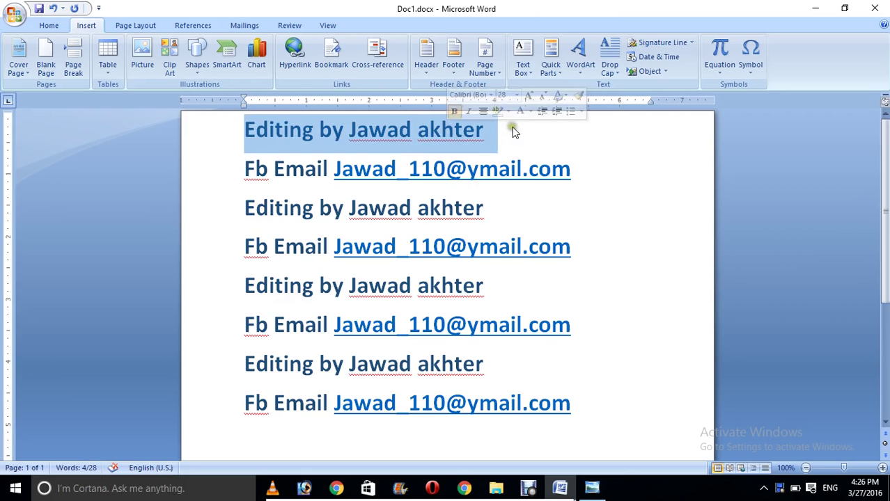
pyautogui.click(511, 130)
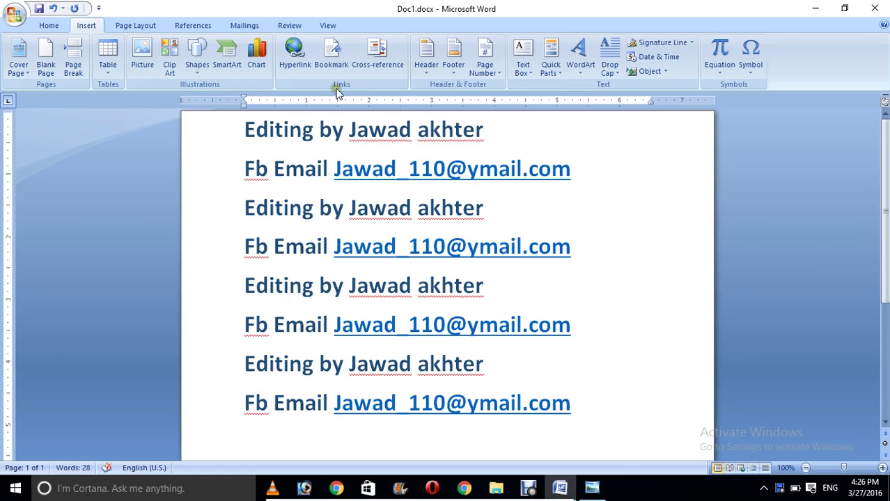
pyautogui.click(289, 62)
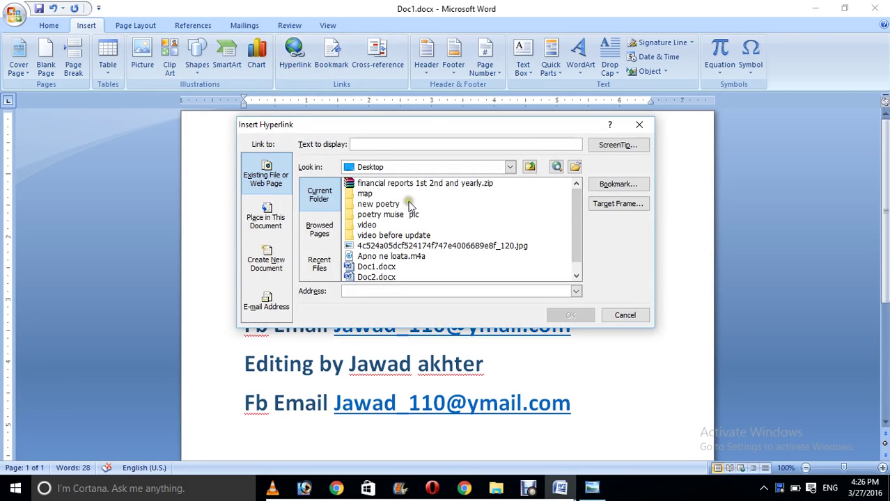
pyautogui.click(510, 168)
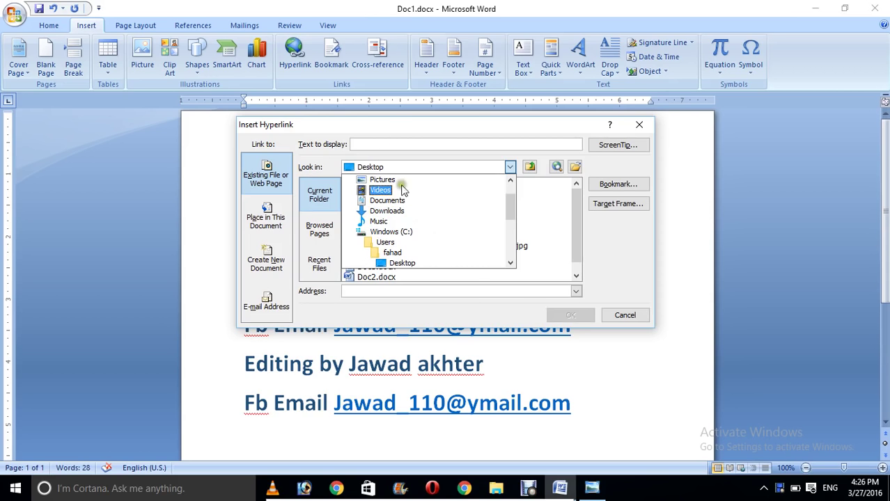
pyautogui.click(389, 129)
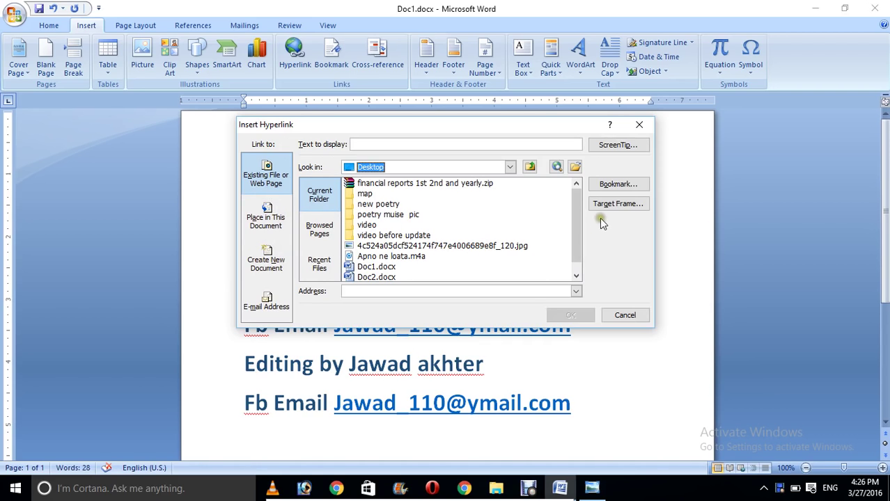
pyautogui.click(596, 185)
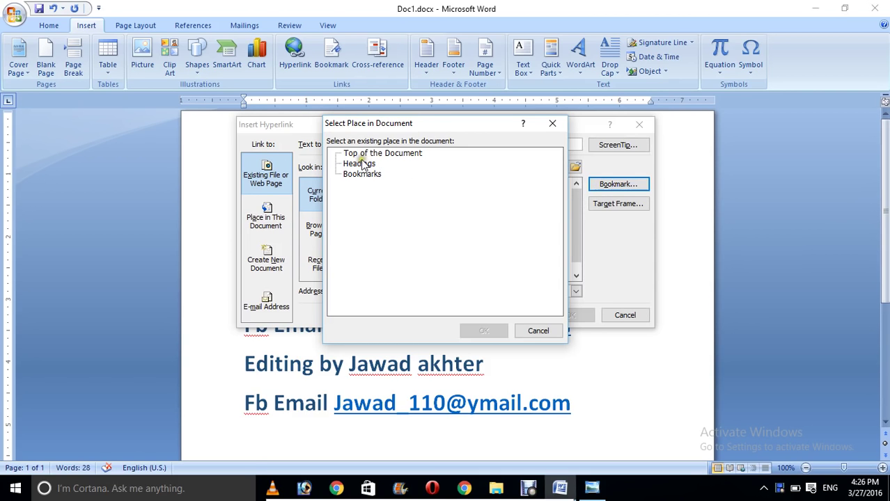
pyautogui.click(538, 331)
pyautogui.click(603, 211)
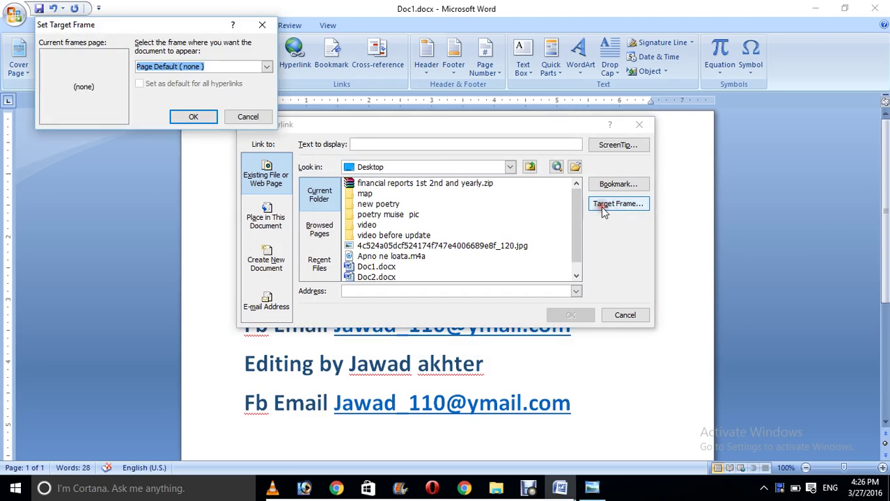
pyautogui.click(193, 117)
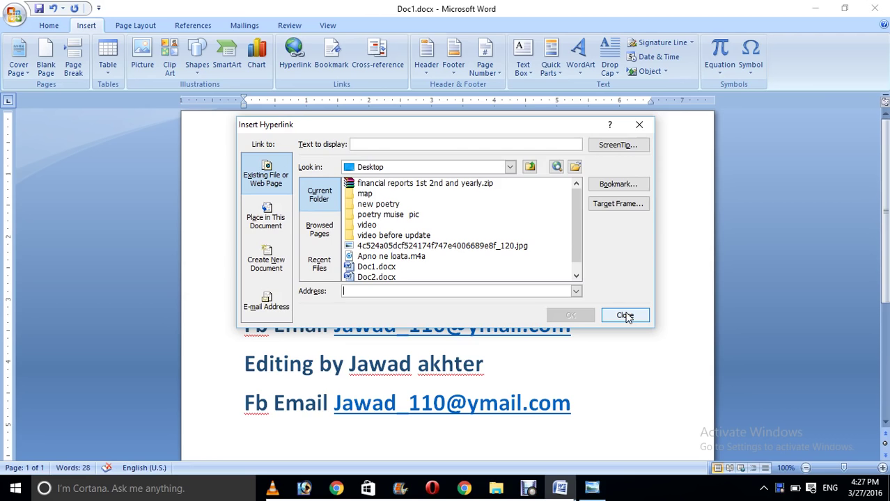
pyautogui.click(626, 317)
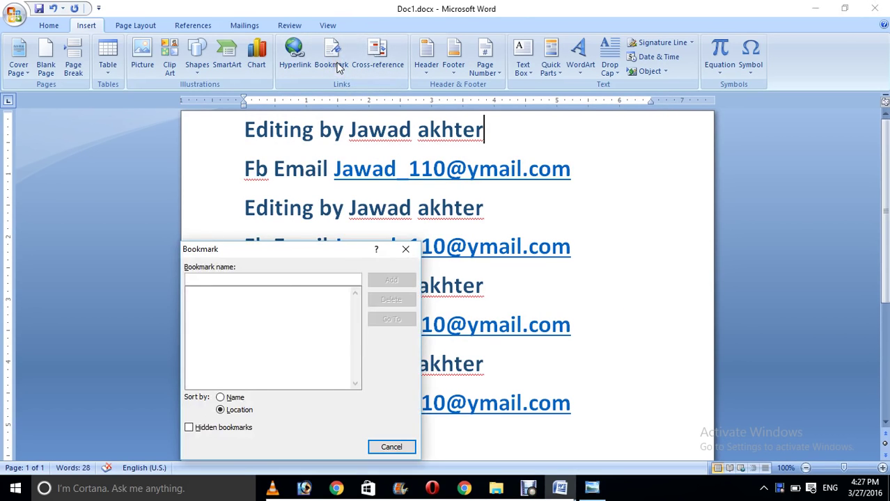
# Step: Add a bookmark named 'hello' at the end of line one, then reopen Bookmark to verify it's listed
pyautogui.moveTo(298, 251); pyautogui.dragTo(442, 150)
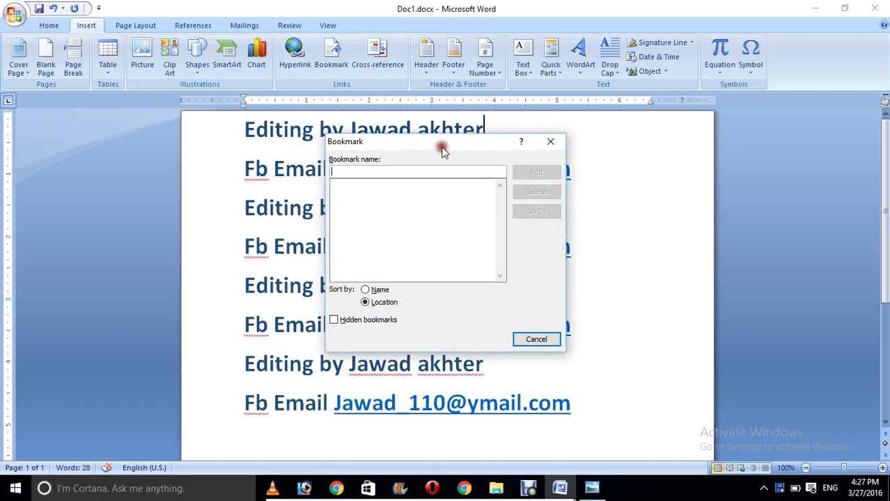
pyautogui.click(430, 174)
pyautogui.write('h')
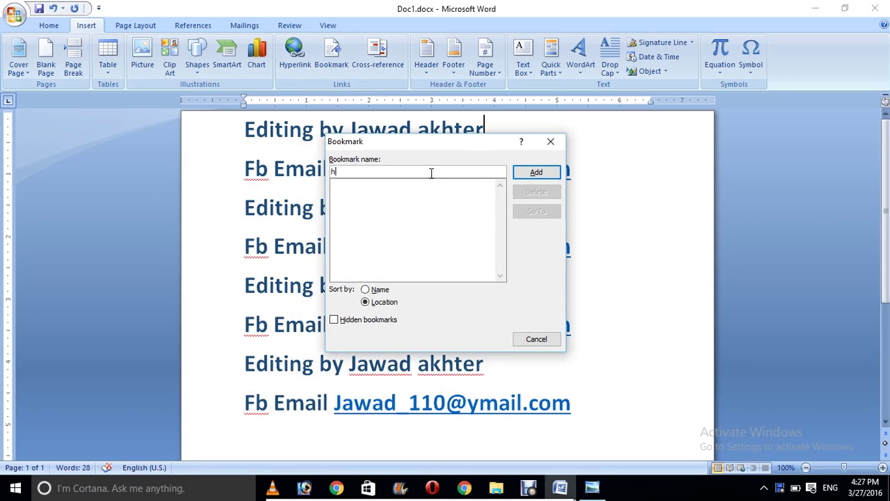
pyautogui.write('ello')
pyautogui.click(433, 228)
pyautogui.click(531, 174)
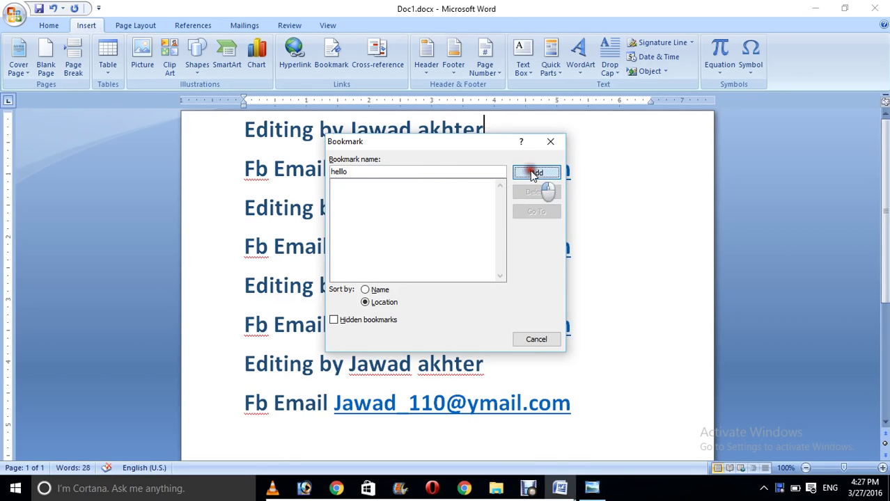
pyautogui.click(332, 56)
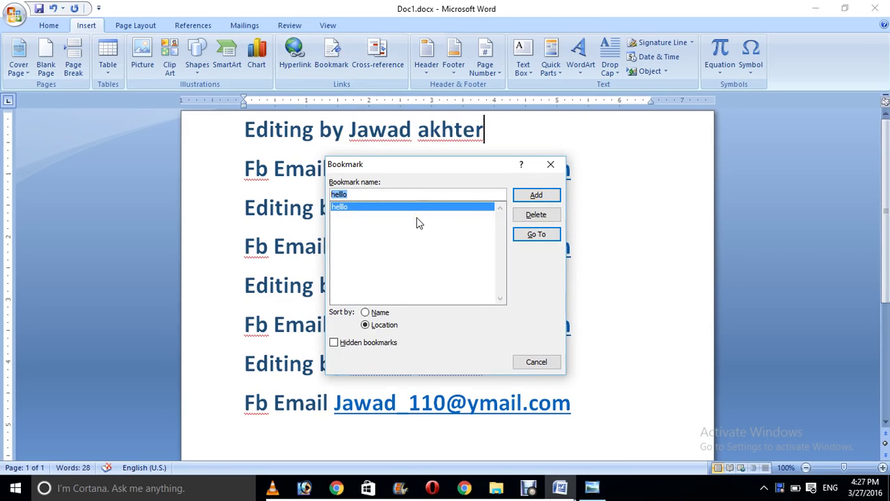
pyautogui.click(549, 365)
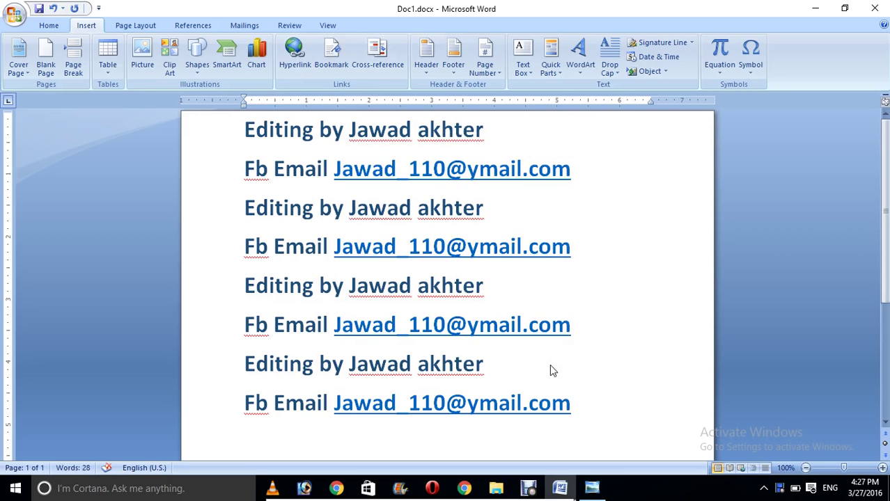
pyautogui.click(375, 70)
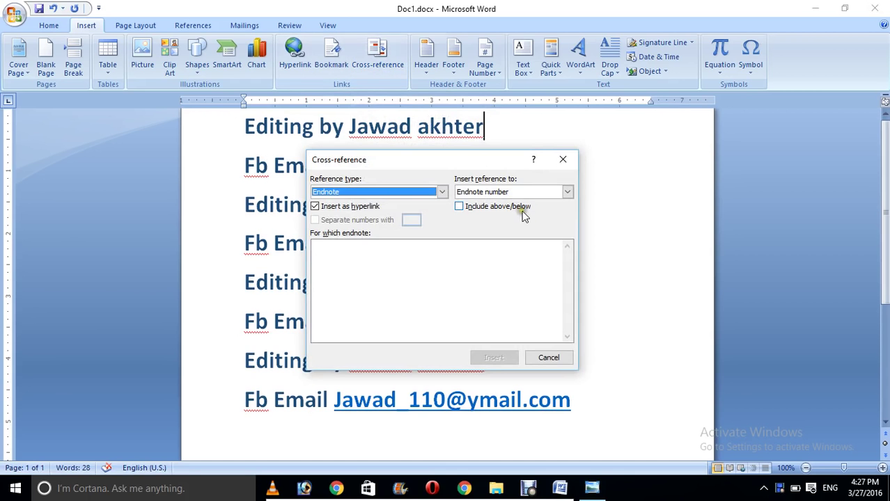
pyautogui.click(558, 356)
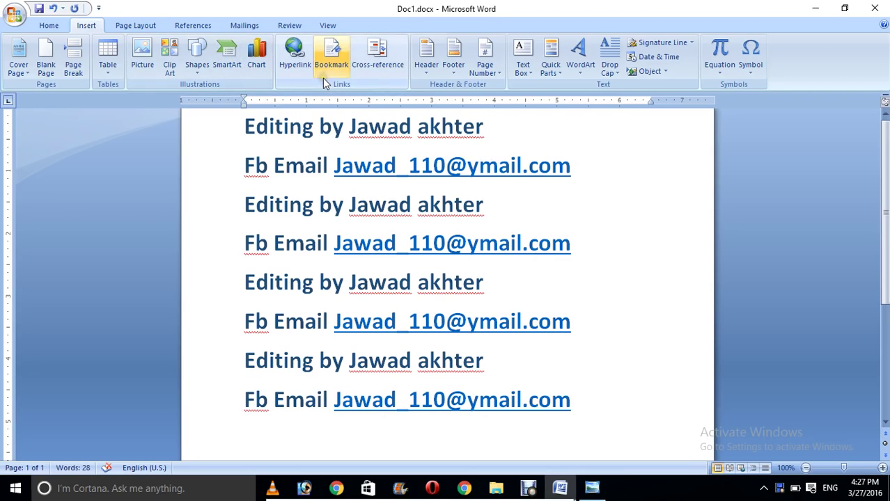
pyautogui.click(376, 108)
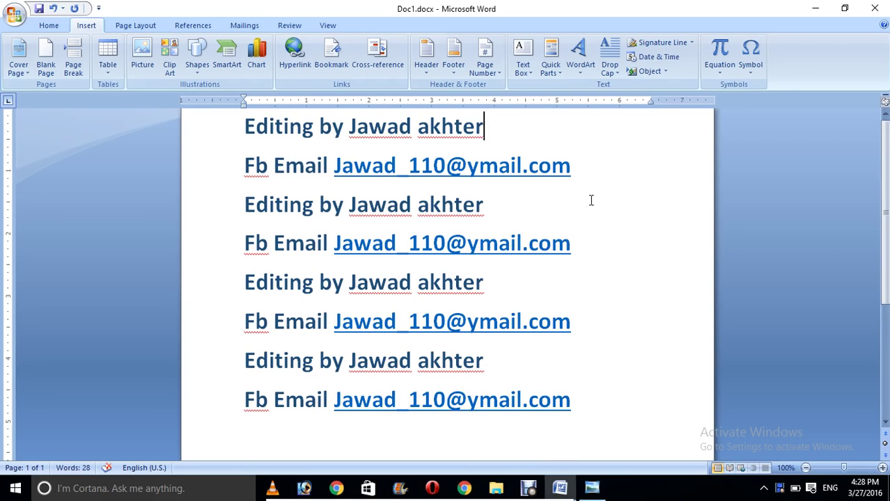
pyautogui.click(533, 487)
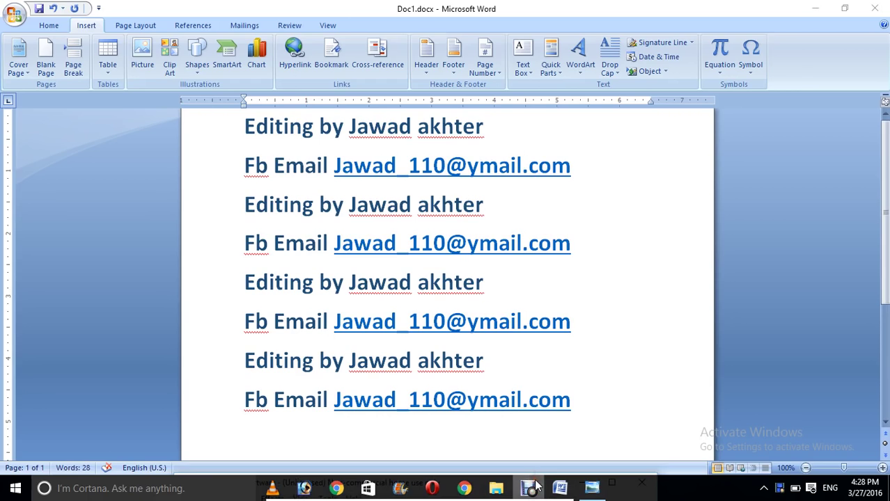